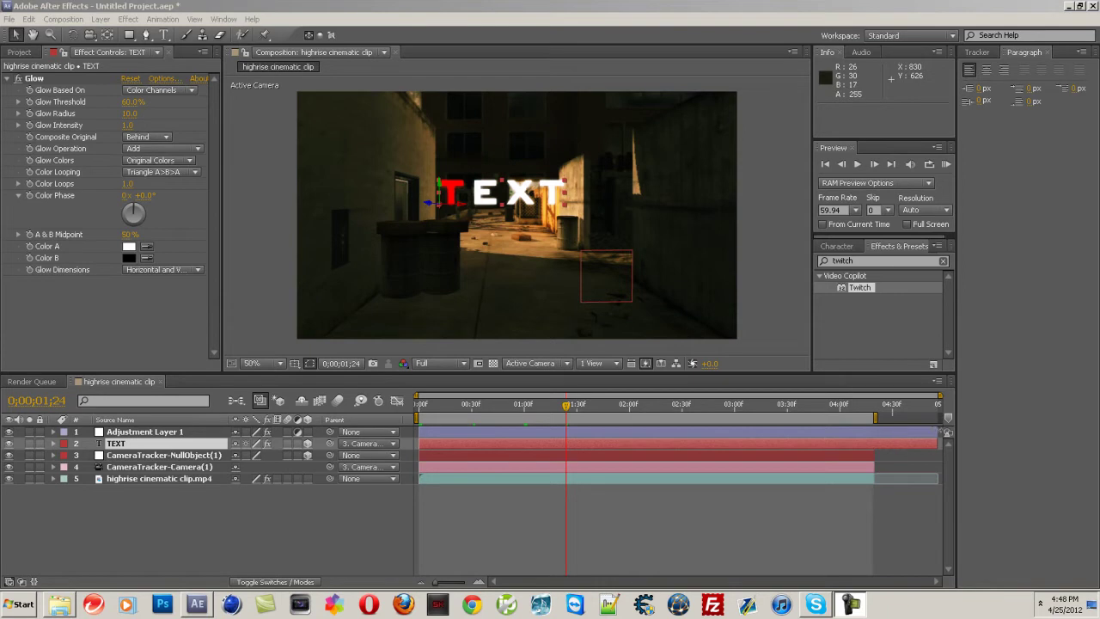
Trim the out points of Adjustment Layer 1 and TEXT to end with the alley footage
drag(936, 431, 871, 432)
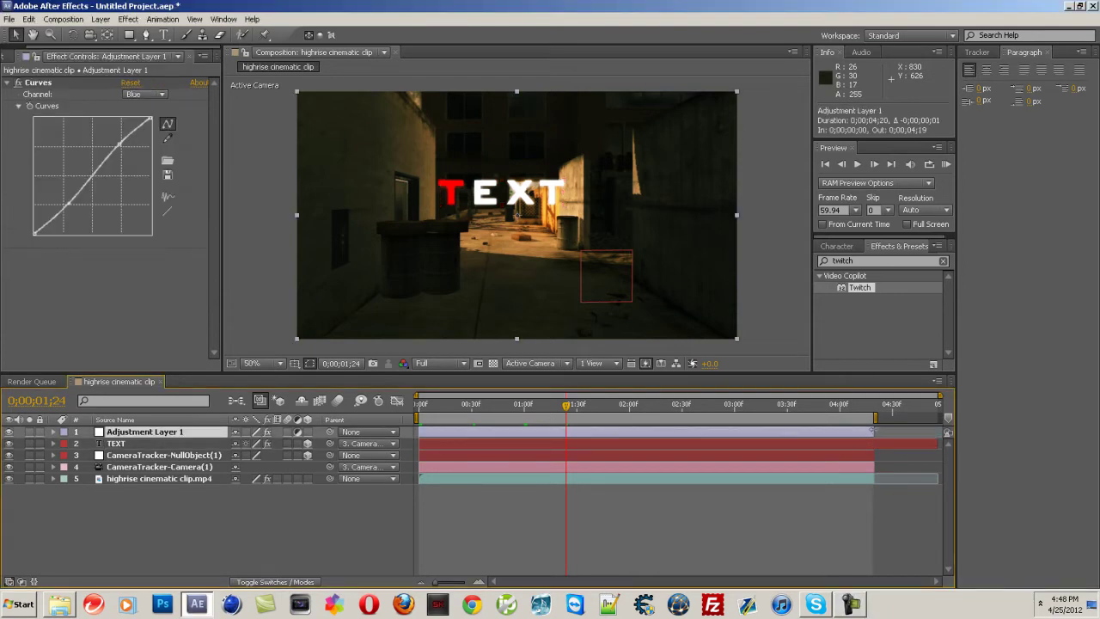
drag(943, 445, 908, 443)
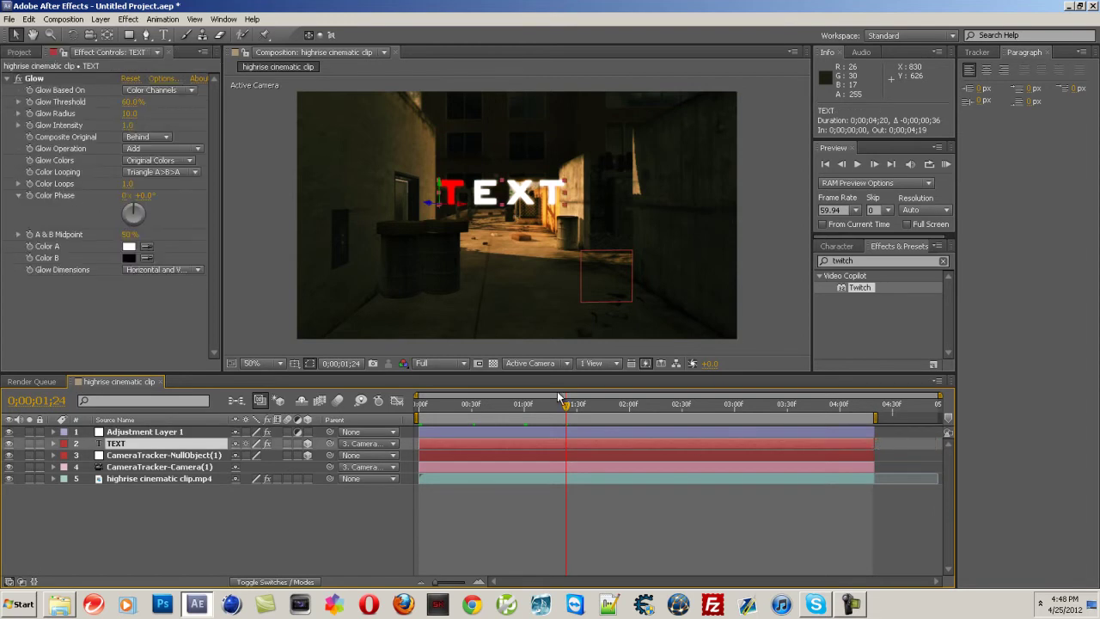
drag(568, 409, 689, 412)
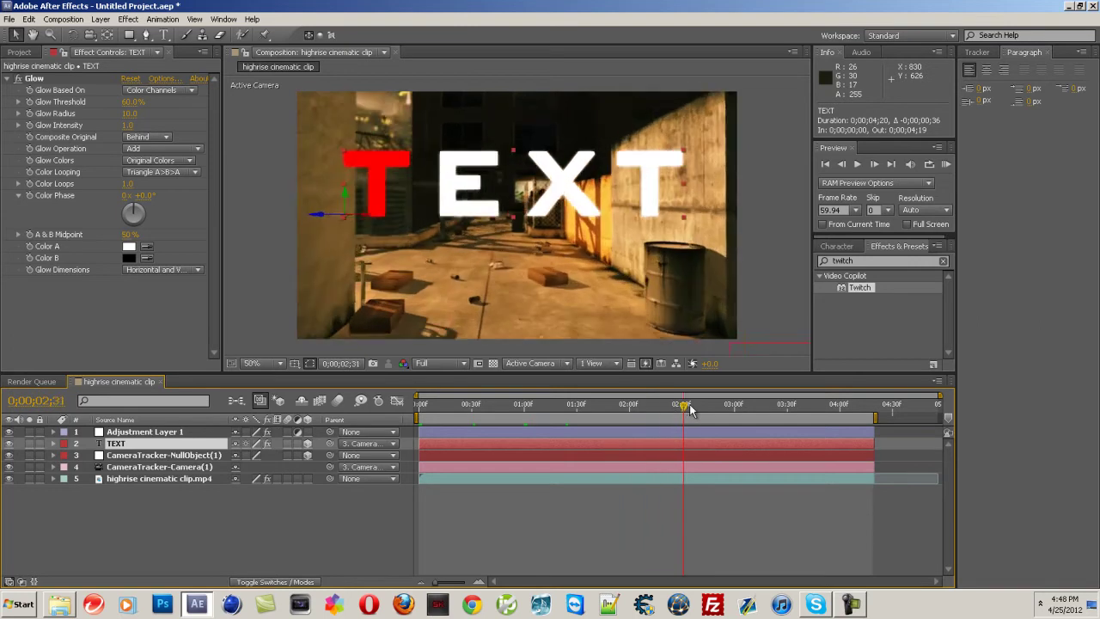
Move the text deeper into the alley and scrub the shot to check the tracking
drag(332, 217, 411, 225)
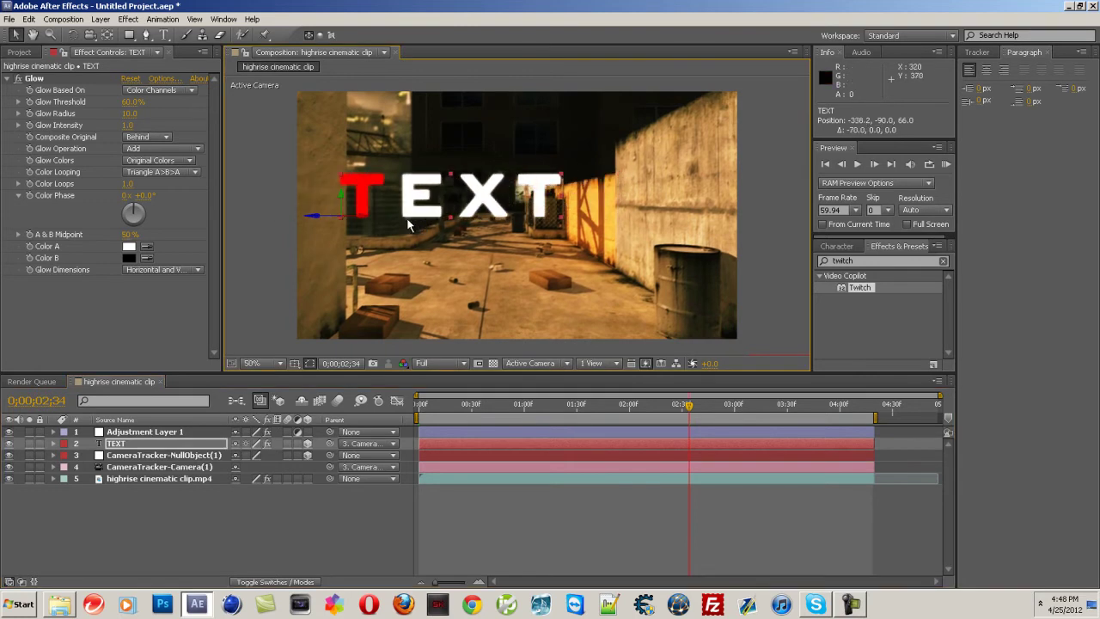
drag(691, 414, 492, 411)
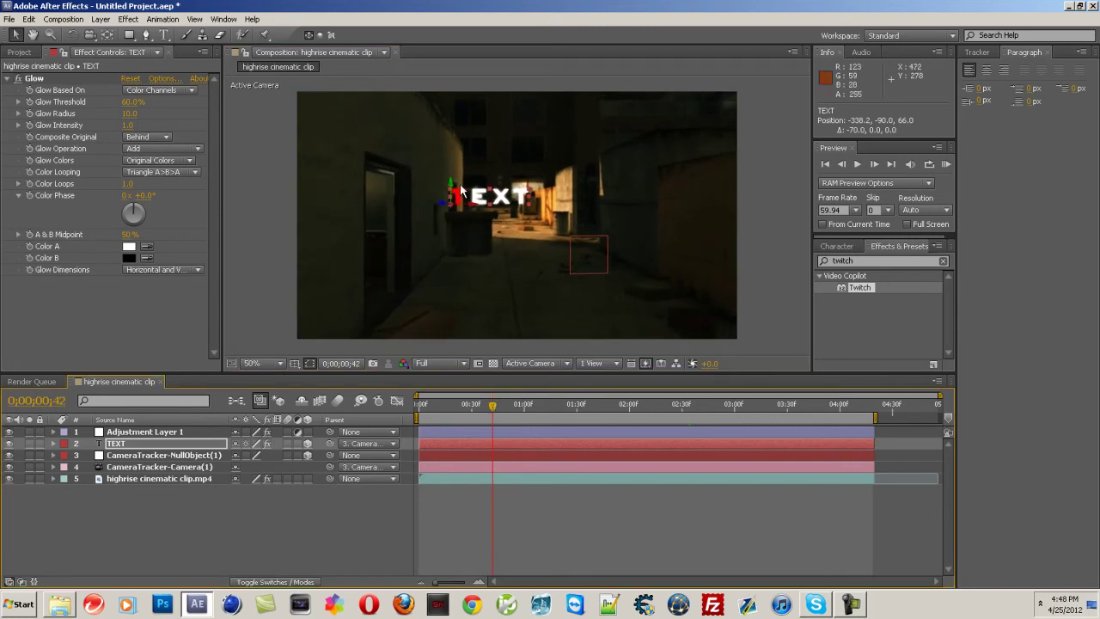
drag(492, 413, 514, 411)
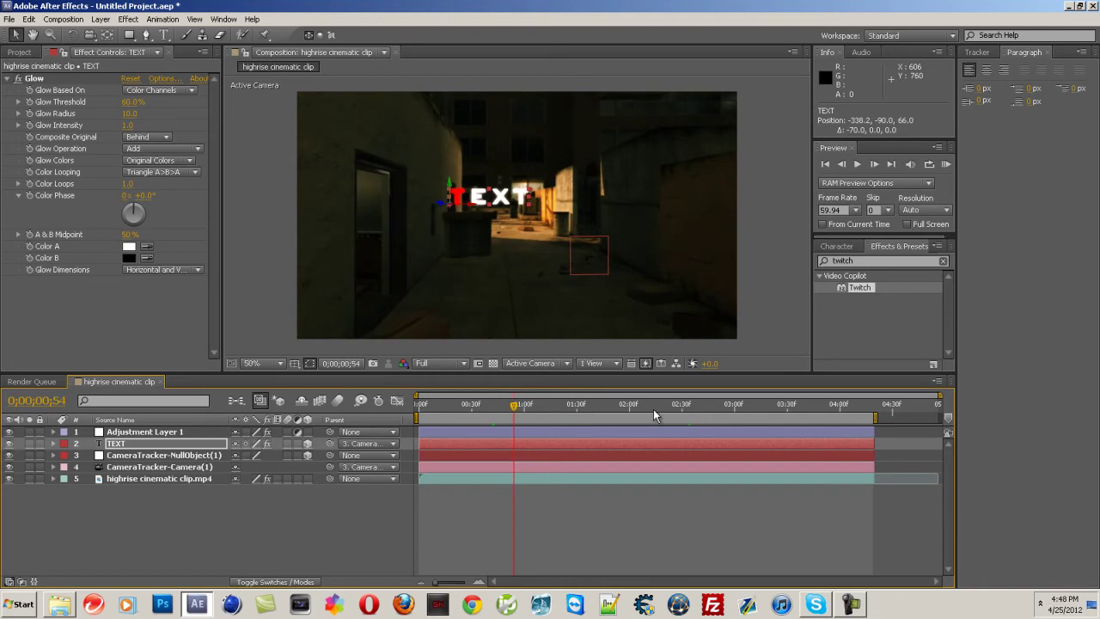
drag(654, 415, 487, 400)
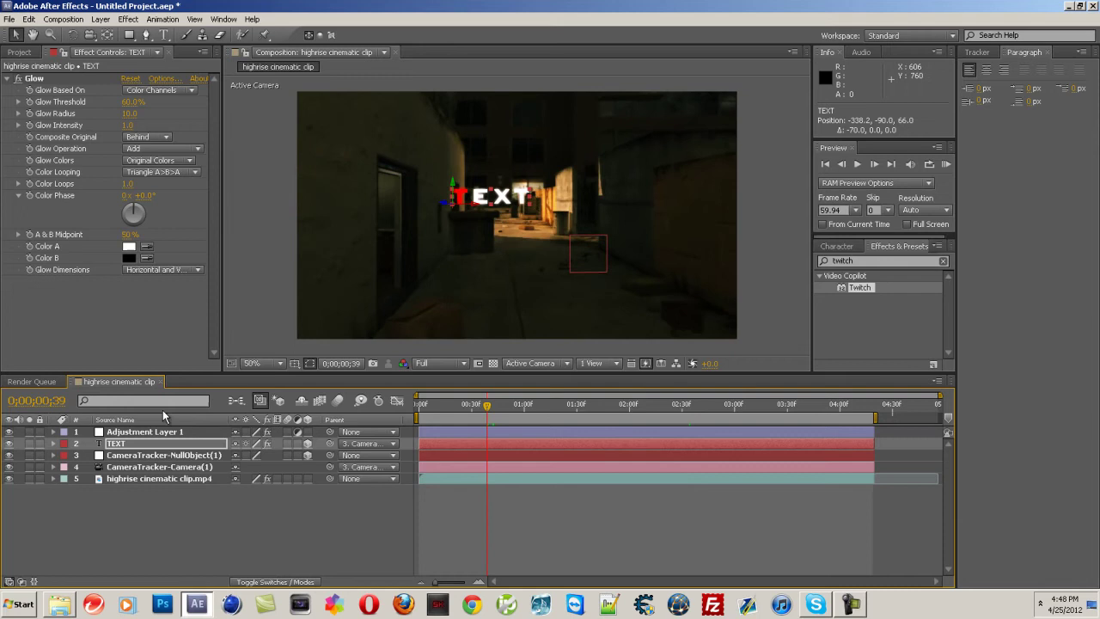
Select the TEXT layer with the Pen tool active at the first frame
click(131, 444)
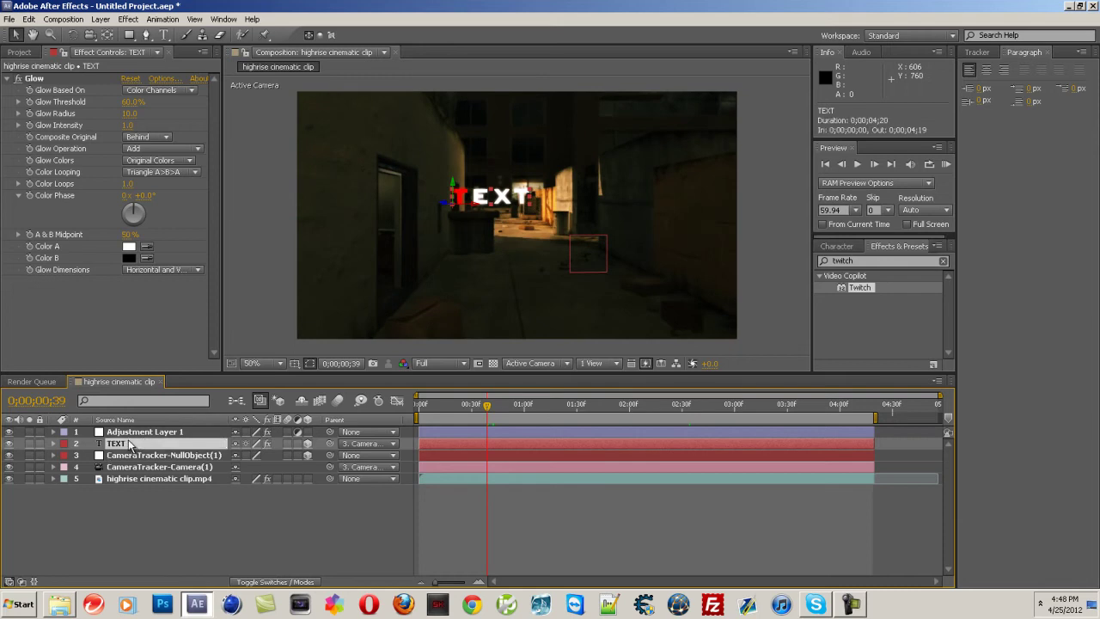
click(146, 35)
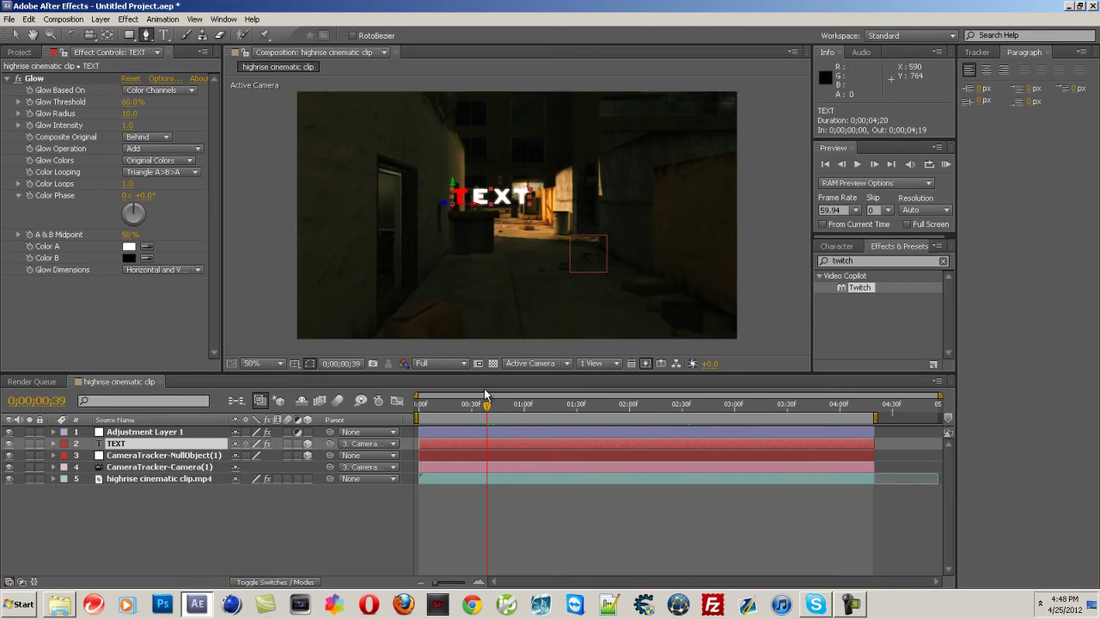
drag(488, 410, 410, 413)
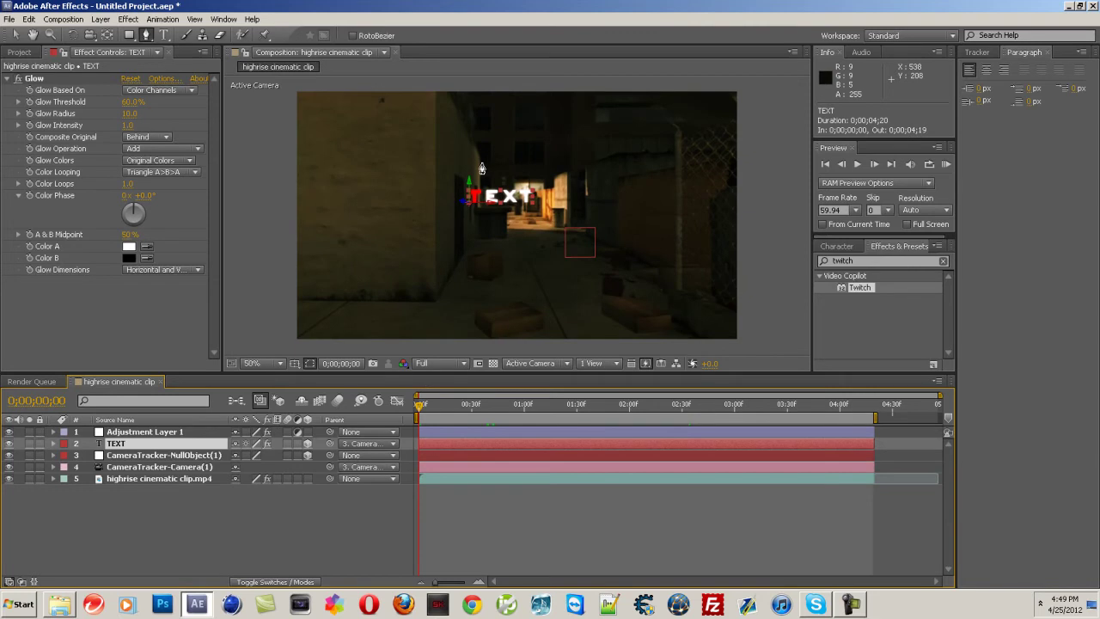
scroll(482, 168, up, 5)
scroll(440, 178, down, 3)
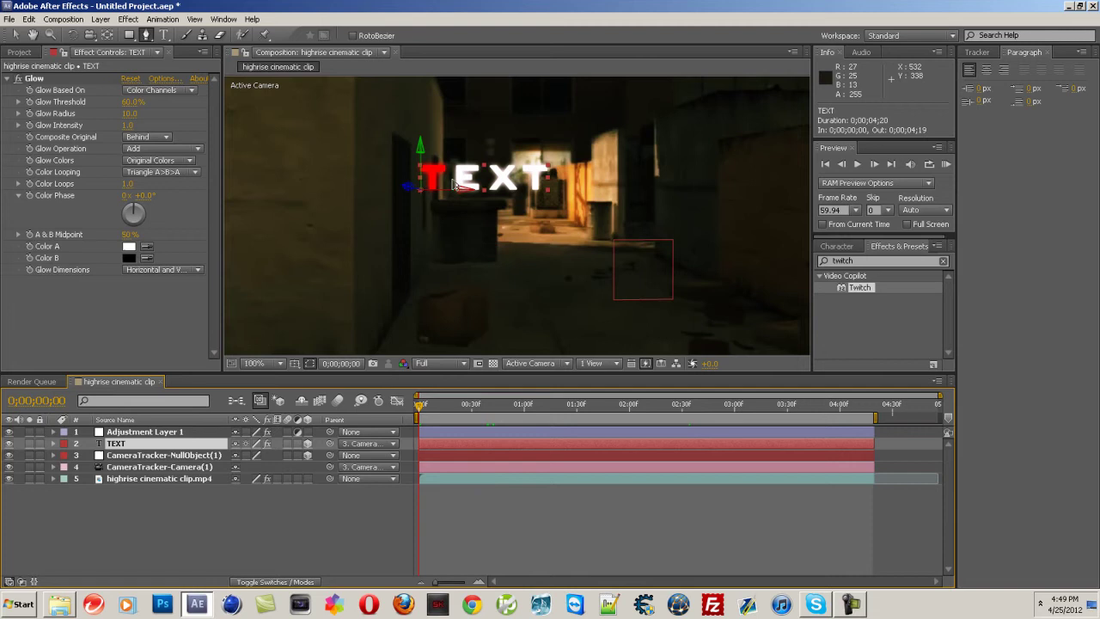
Outline the left alley wall with mask points and close the mask on TEXT
click(442, 199)
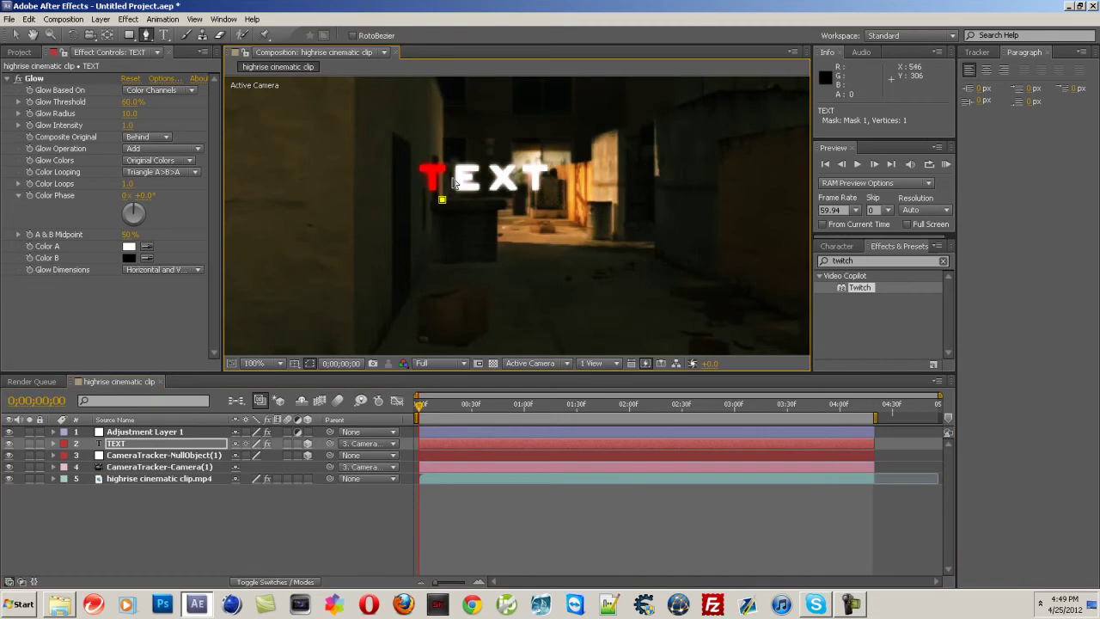
click(442, 118)
click(369, 136)
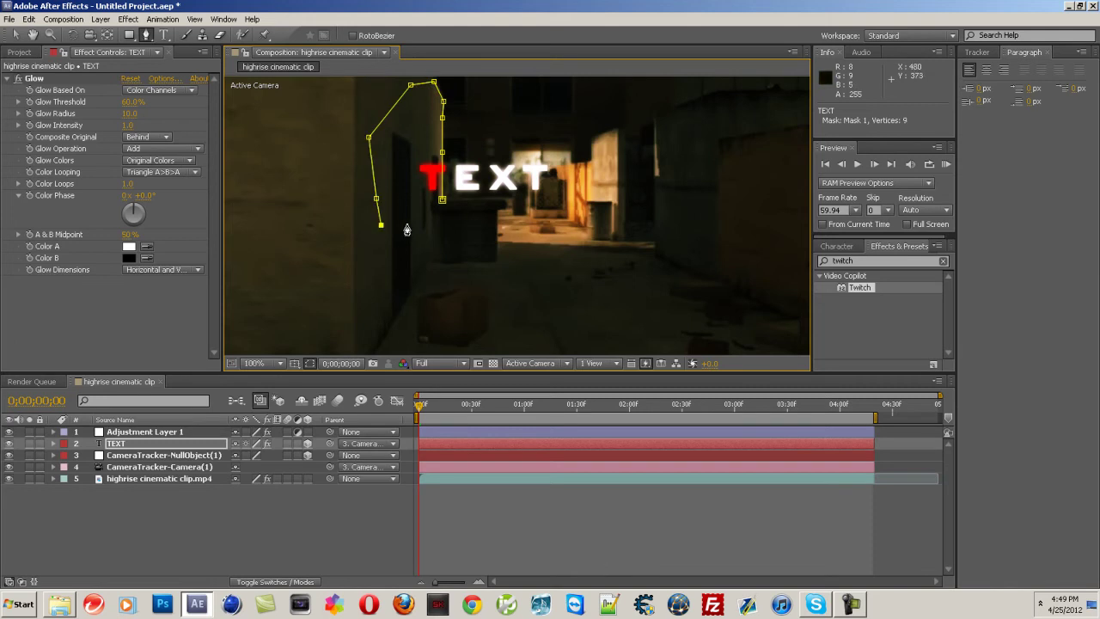
click(409, 221)
click(431, 219)
click(441, 199)
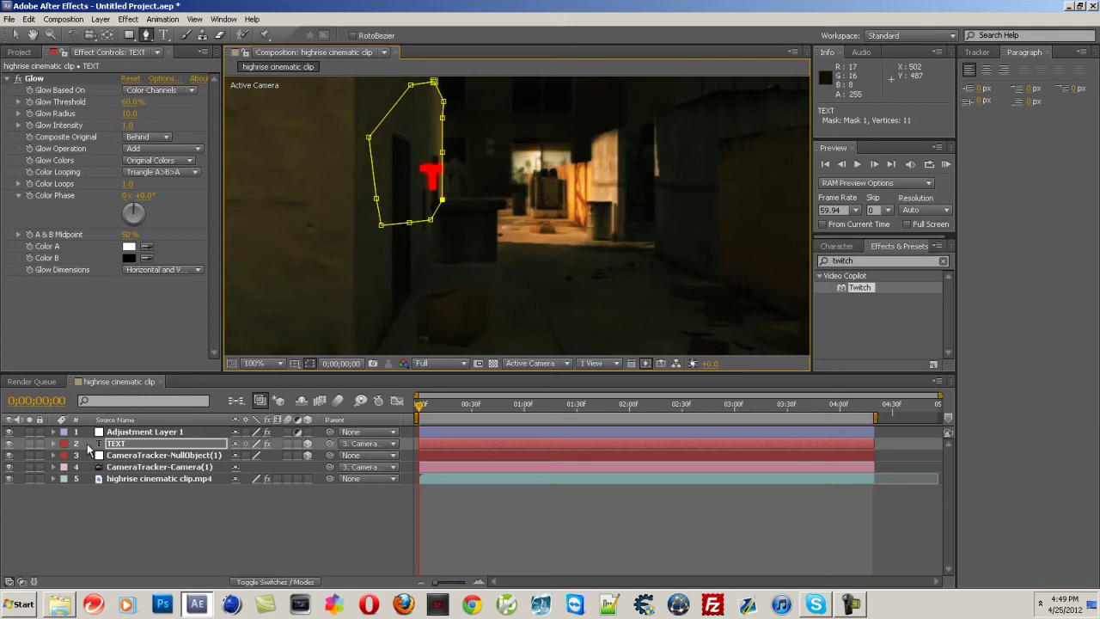
Show only the TEXT layer's Mask 1 properties with M and select Mask 1
click(54, 444)
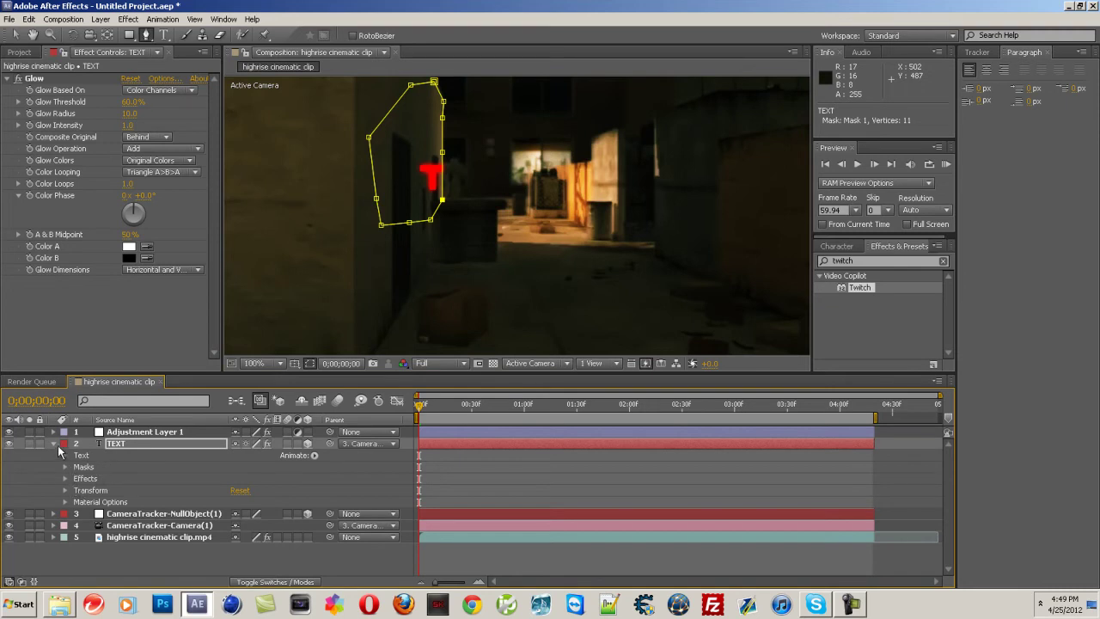
click(57, 444)
click(119, 445)
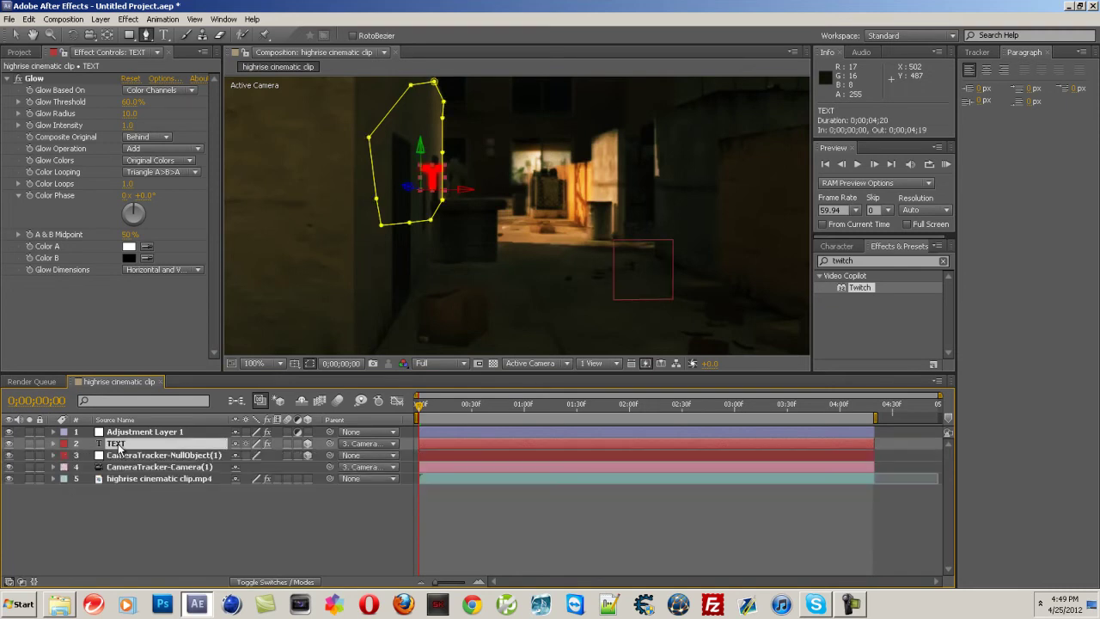
key(m)
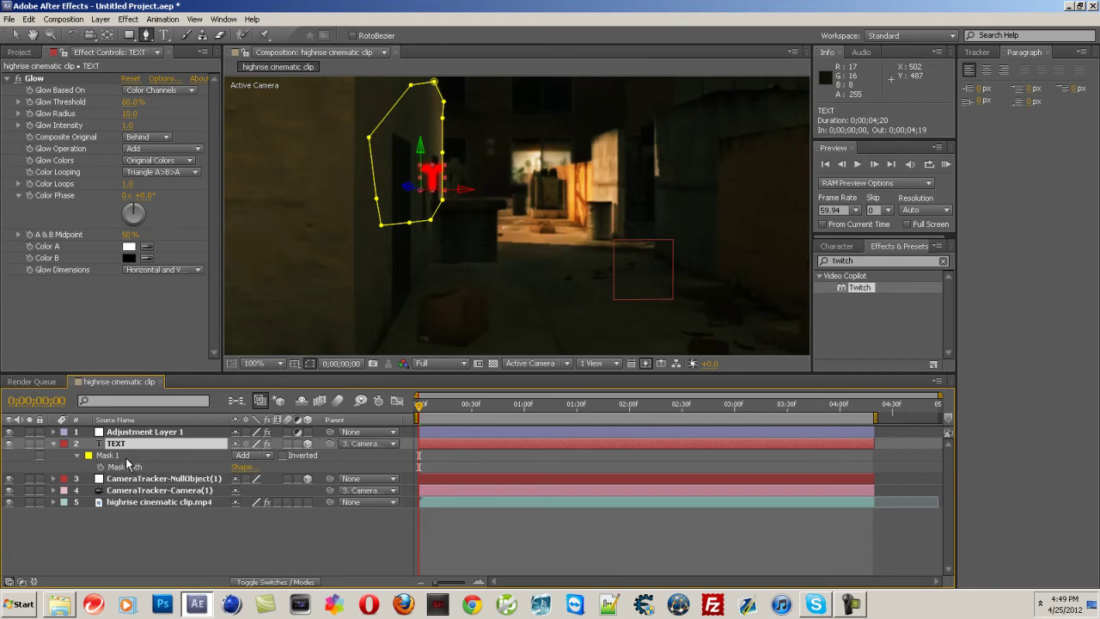
click(113, 456)
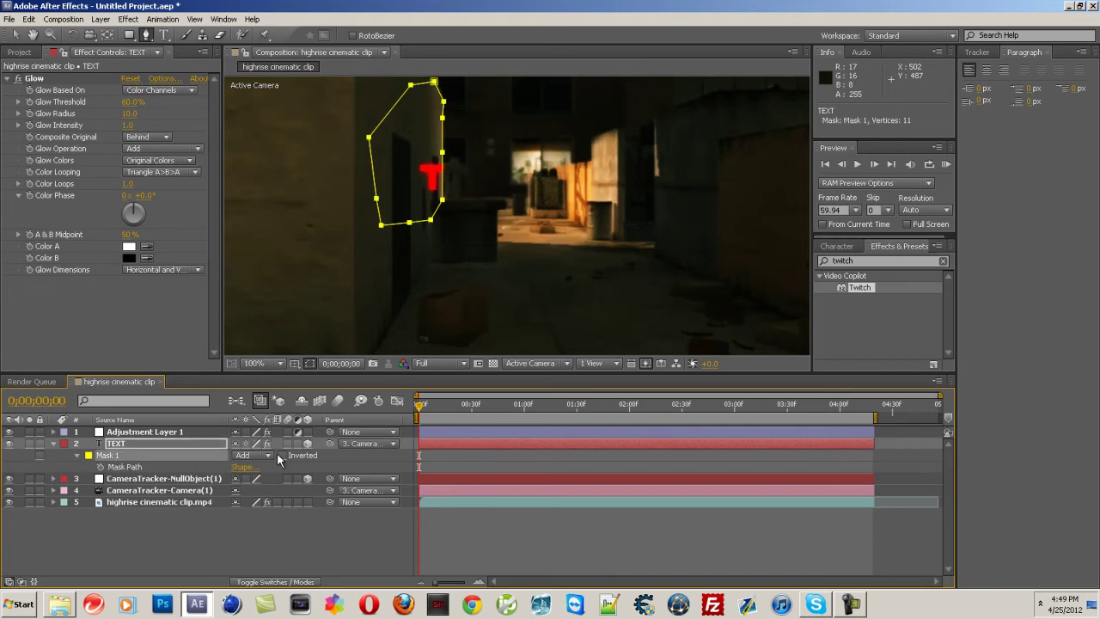
key(F2)
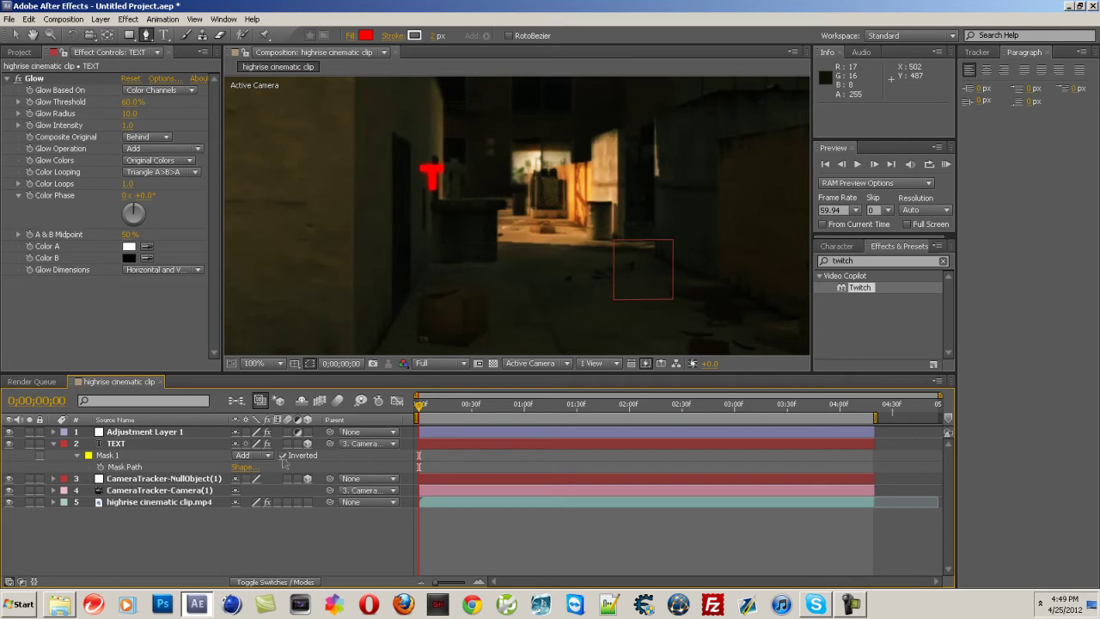
click(114, 458)
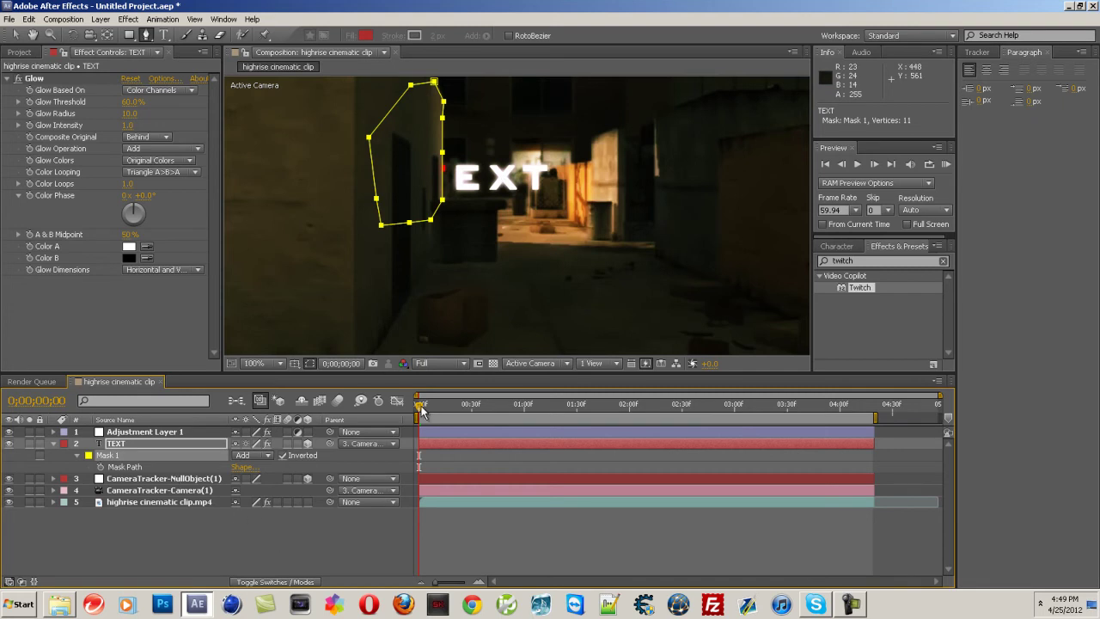
Keyframe Mask Path at frame 0, then shift the mask points onto the wall at 1;07
drag(421, 411, 394, 447)
click(101, 466)
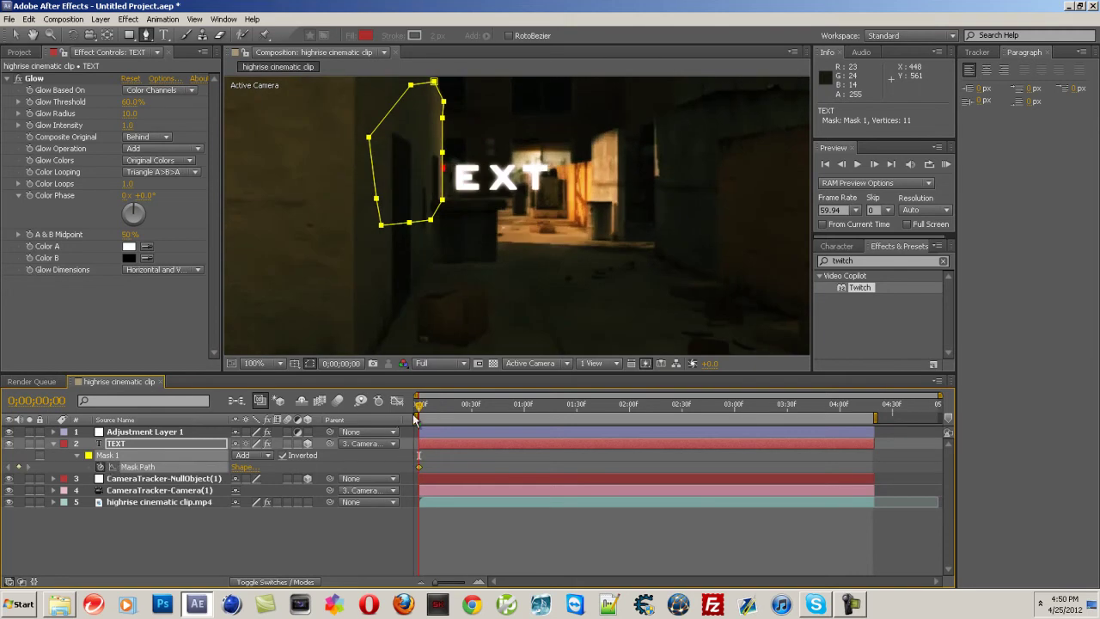
drag(421, 412, 540, 407)
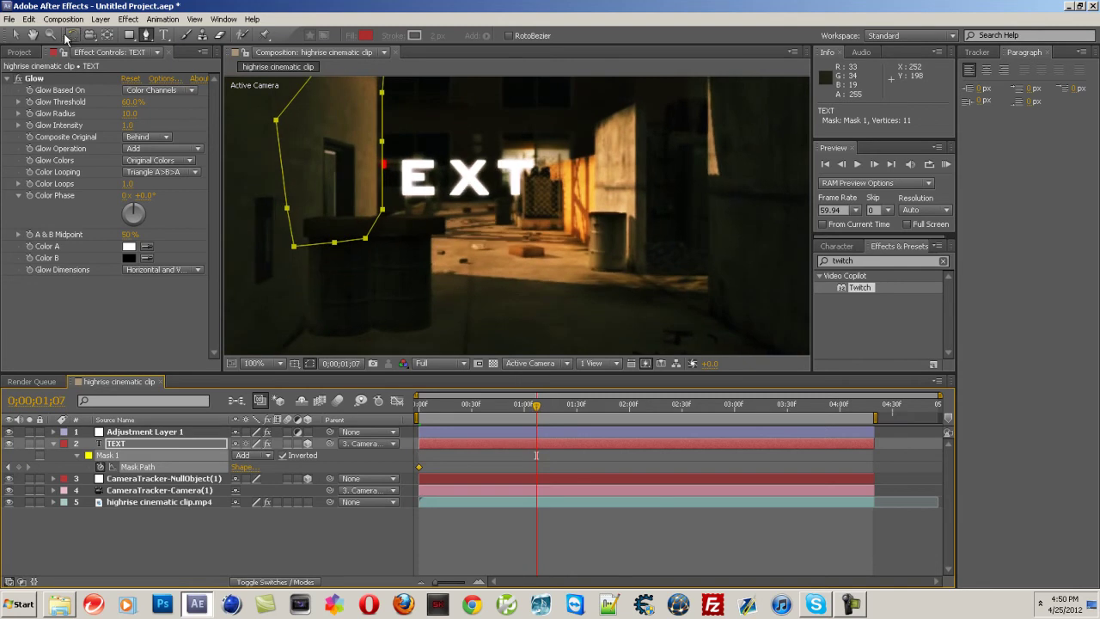
click(15, 34)
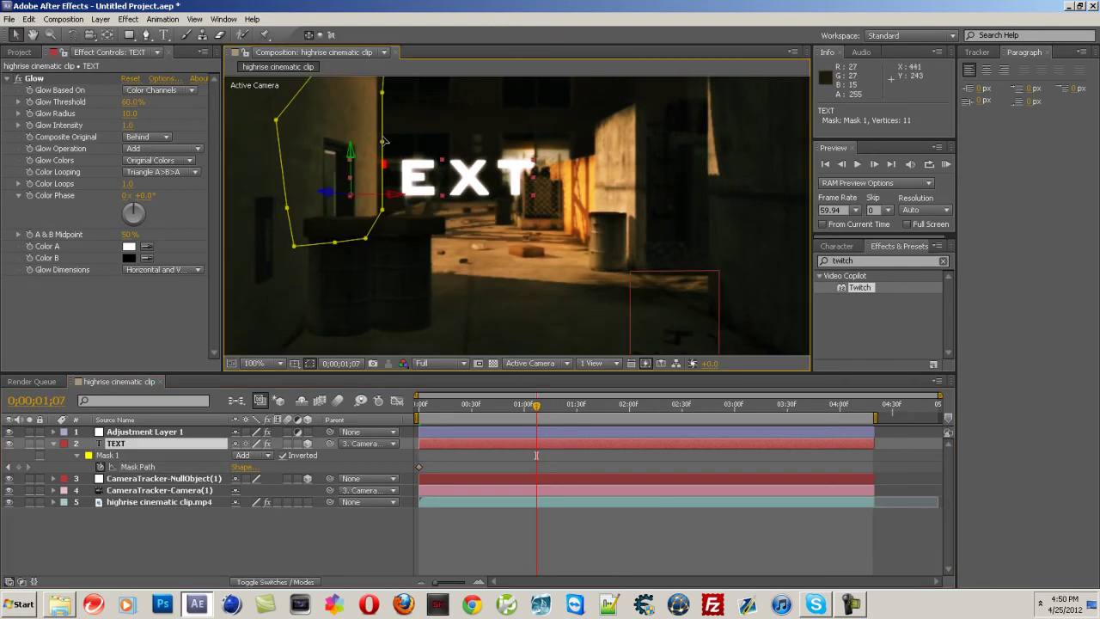
drag(381, 140, 377, 141)
drag(381, 92, 378, 91)
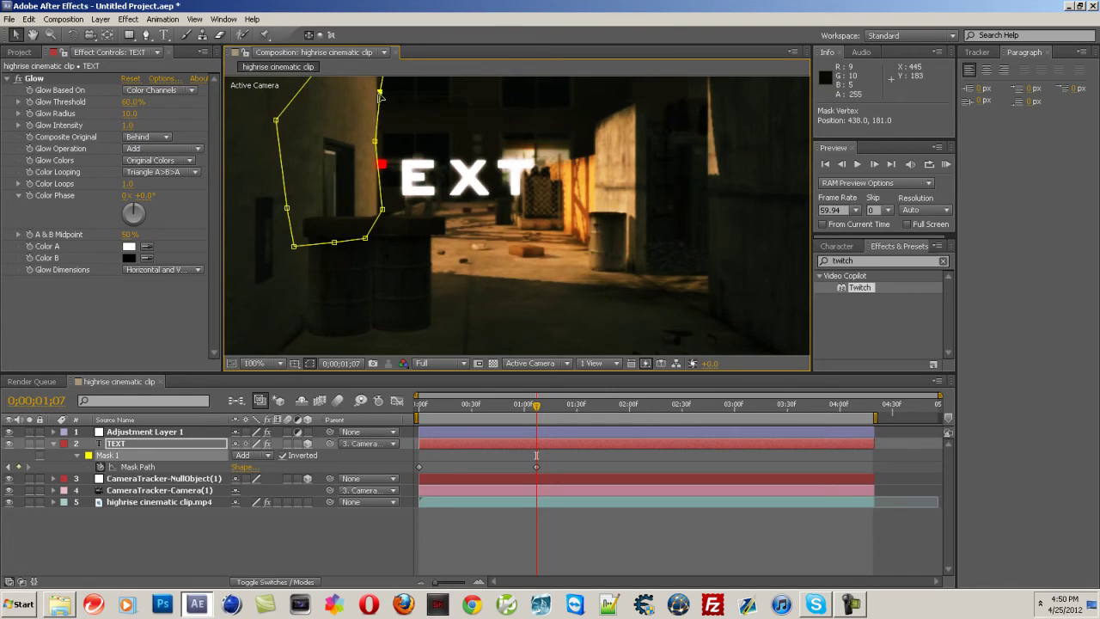
drag(381, 209, 377, 209)
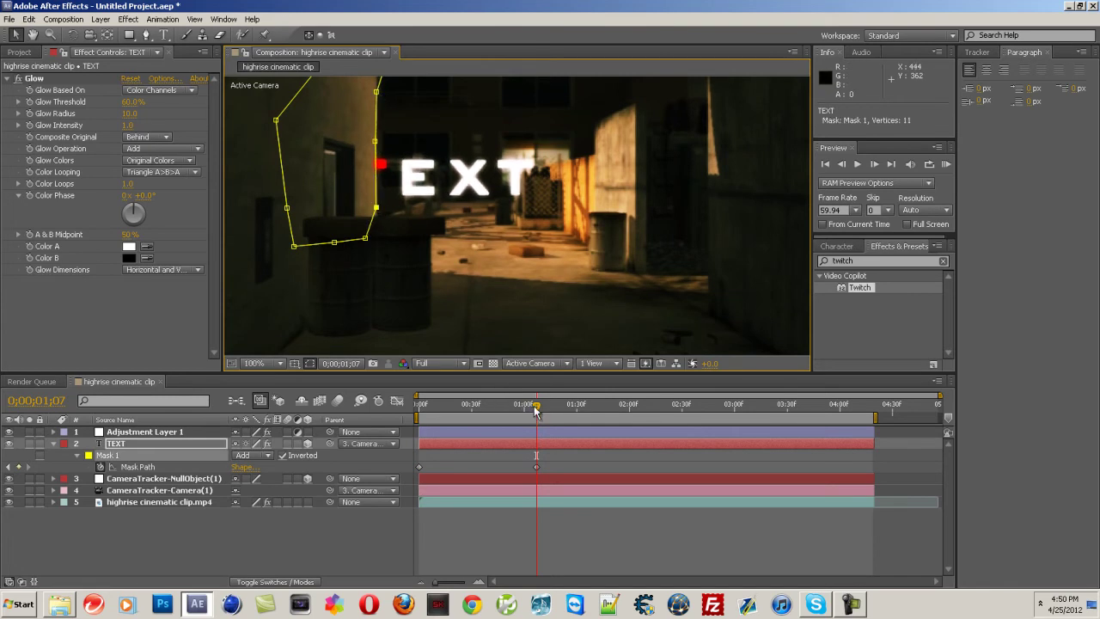
At 2;02, move the top and middle mask points left to the wall edge
drag(539, 412, 633, 416)
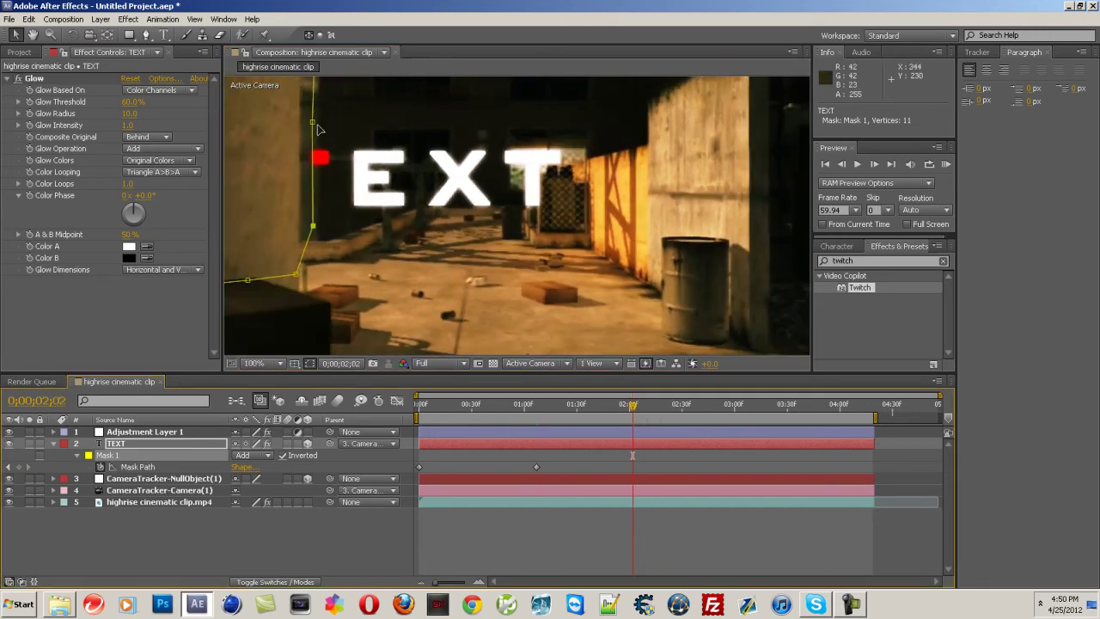
drag(313, 123, 298, 122)
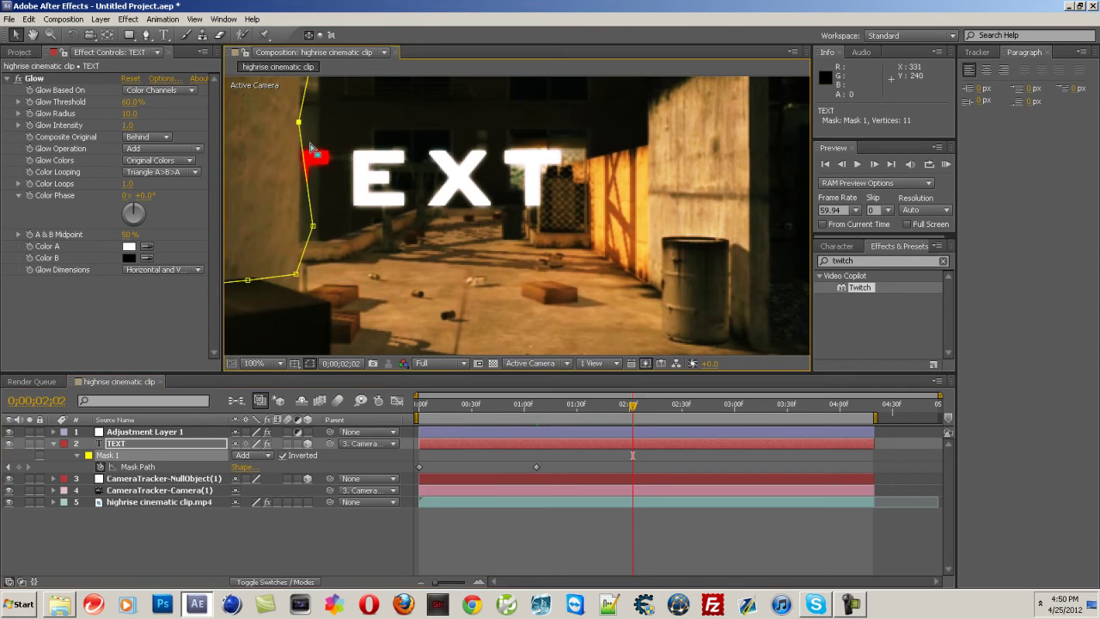
drag(313, 230, 300, 231)
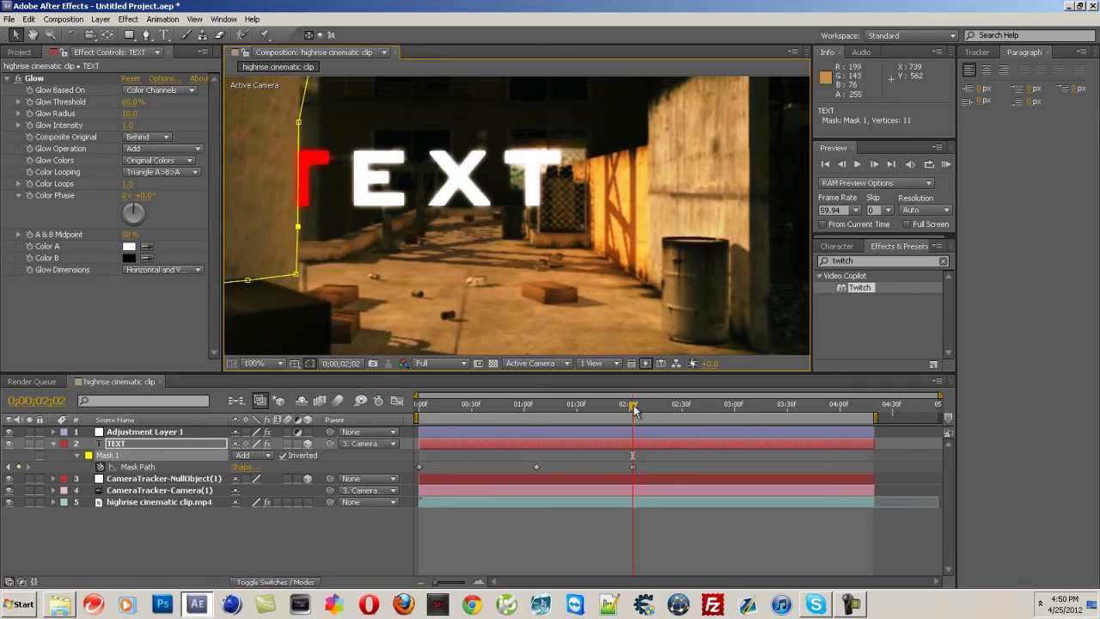
At 50% zoom, realign the upper and lower mask points with the wall near 2;37
drag(633, 410, 693, 407)
key(comma)
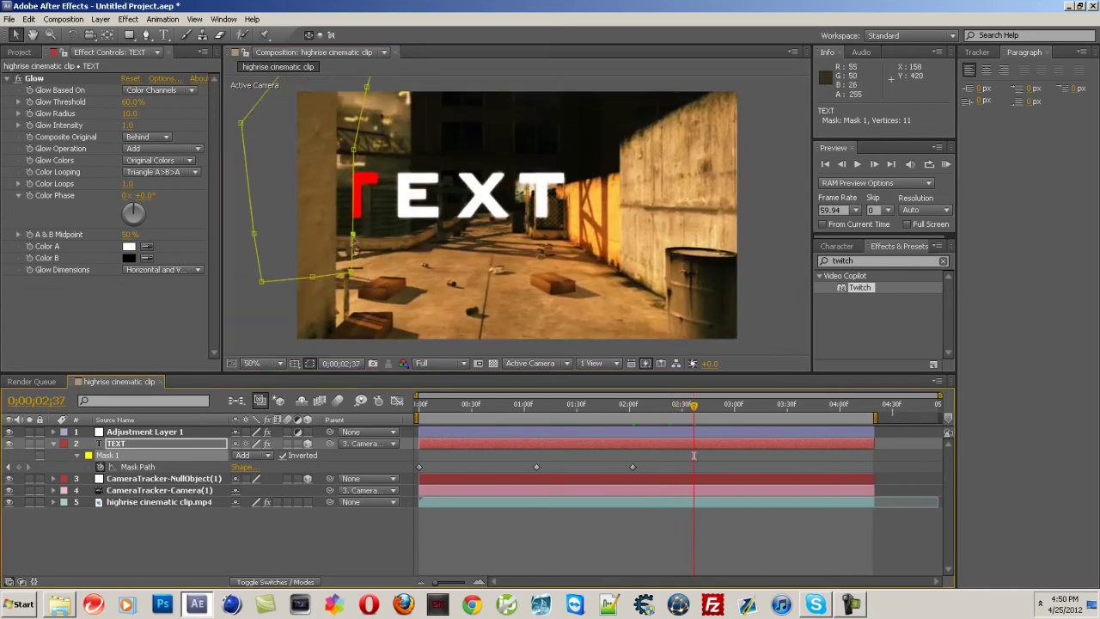
drag(354, 233, 336, 232)
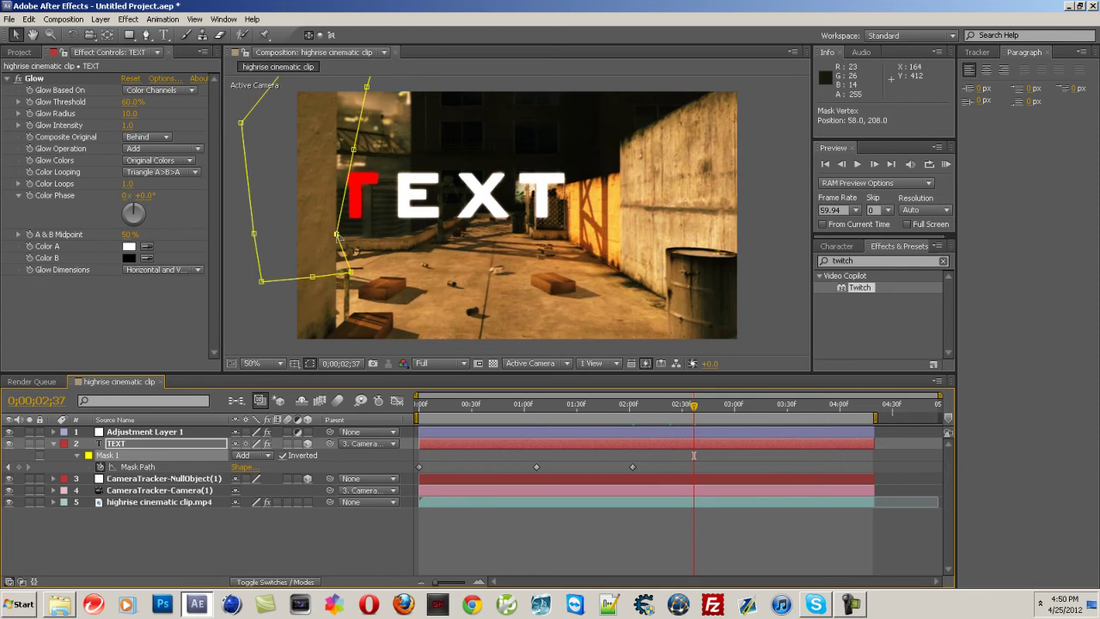
drag(354, 150, 338, 143)
drag(335, 233, 337, 231)
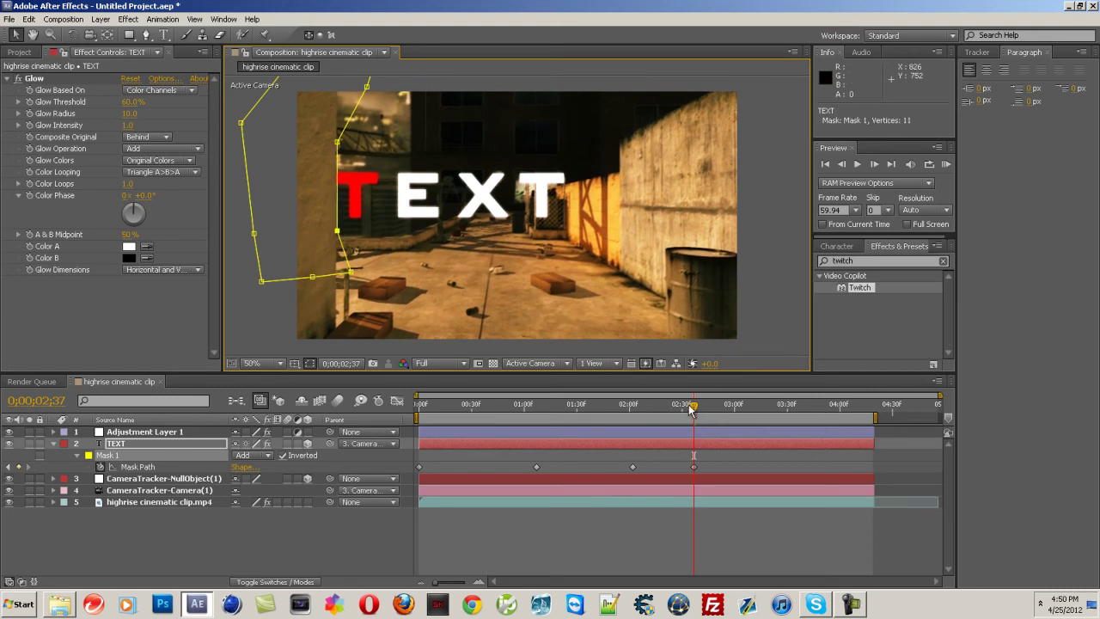
At 2;45, snap the left mask points to the wall edge and preview the result
drag(695, 410, 708, 414)
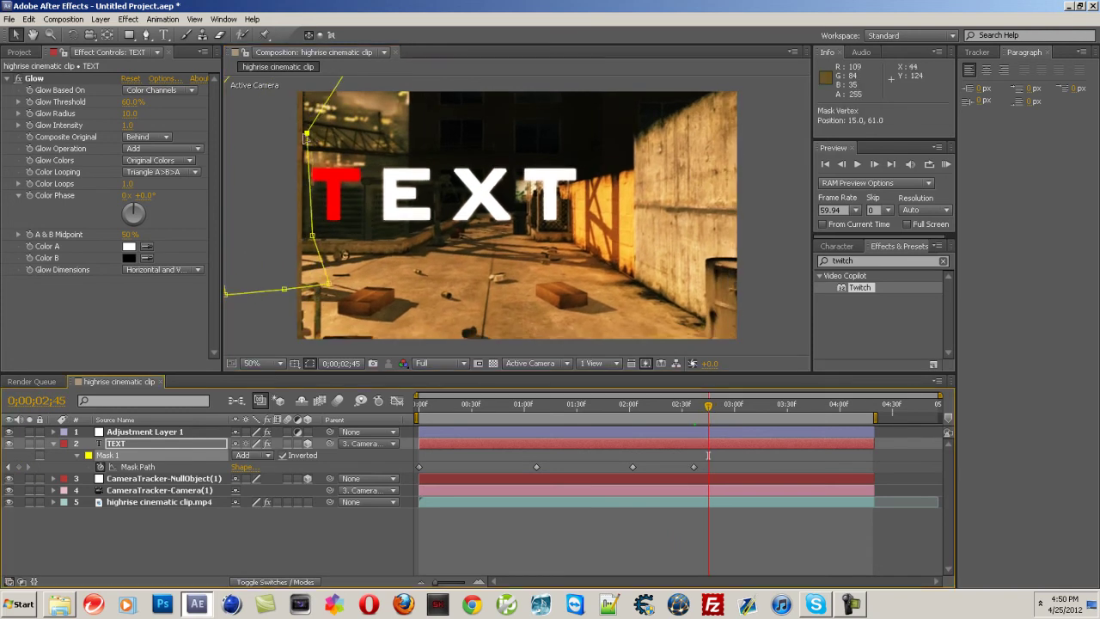
drag(312, 134, 303, 135)
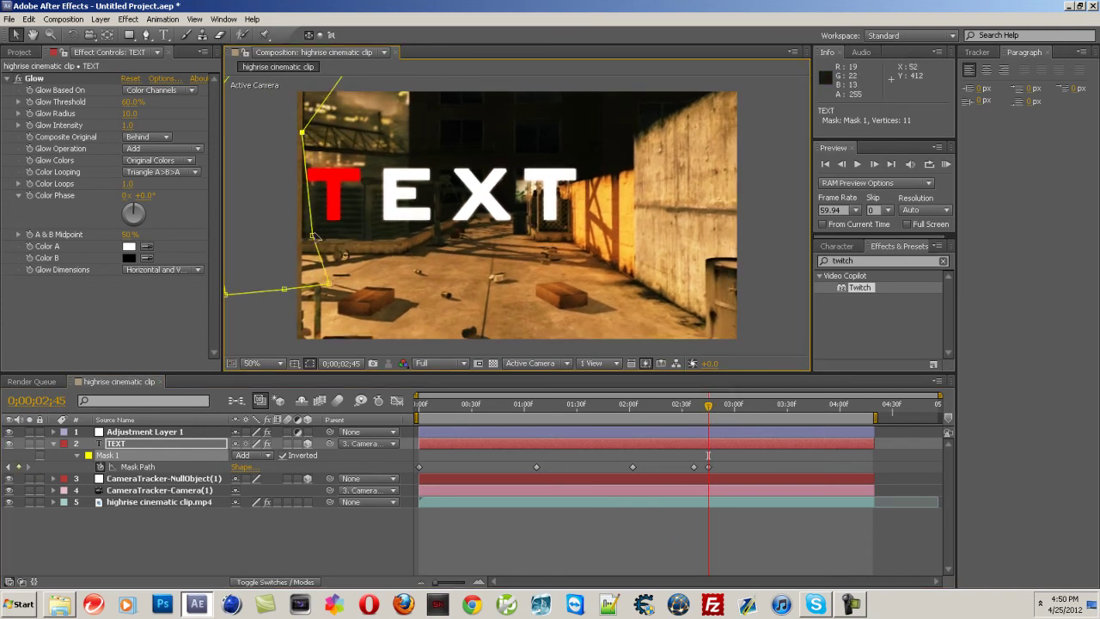
drag(312, 236, 304, 236)
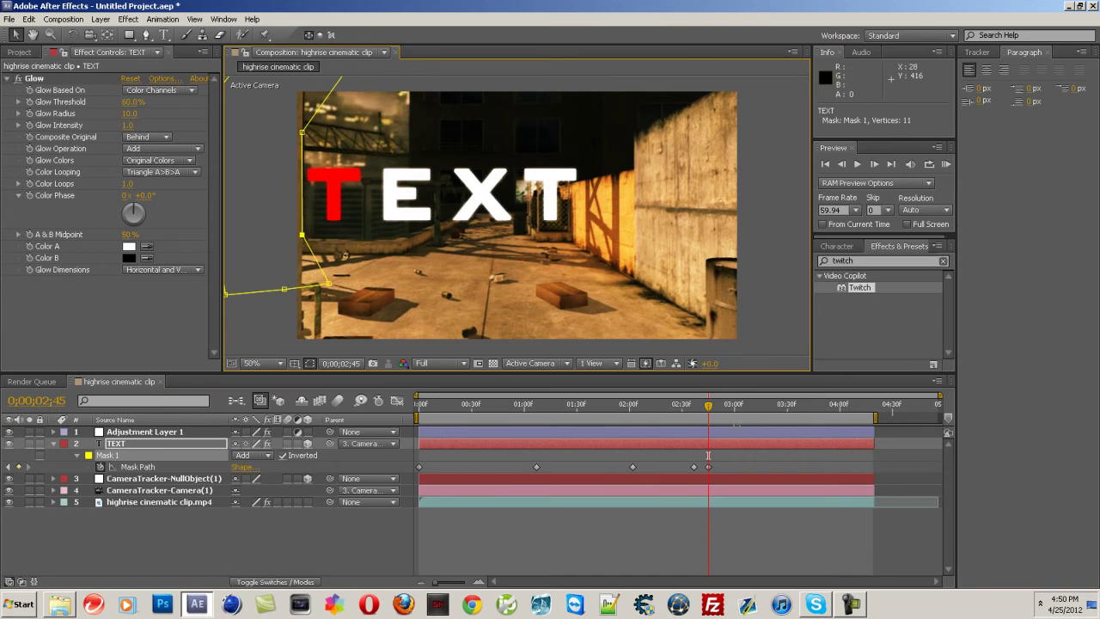
key(space)
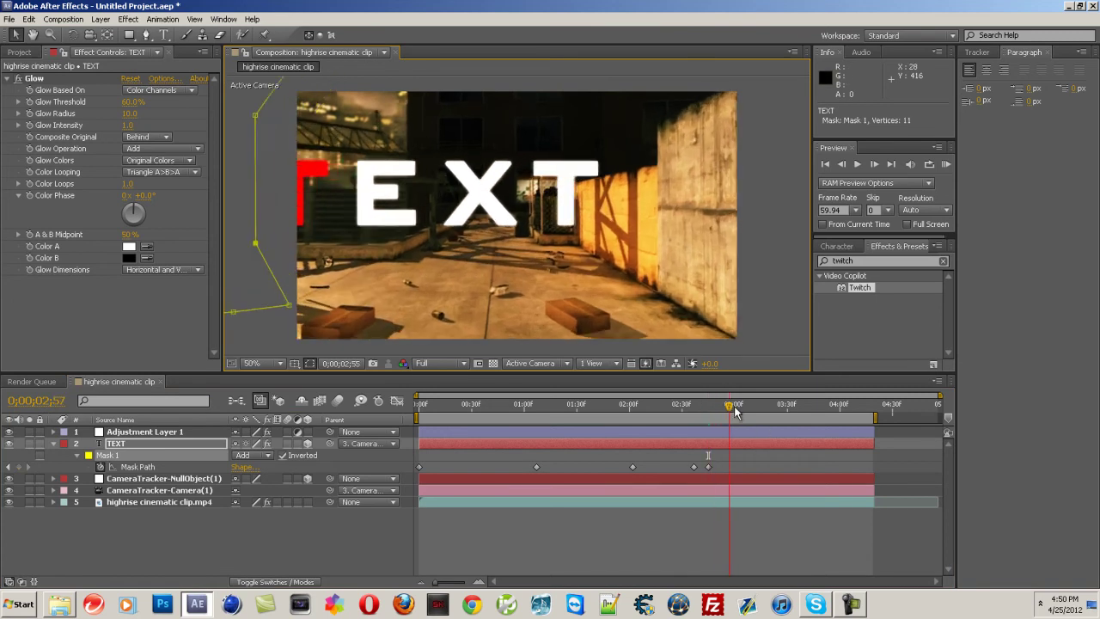
drag(697, 413, 417, 427)
Collapse the TEXT layer's mask properties and scrub the clip to review the T behind the wall
click(256, 280)
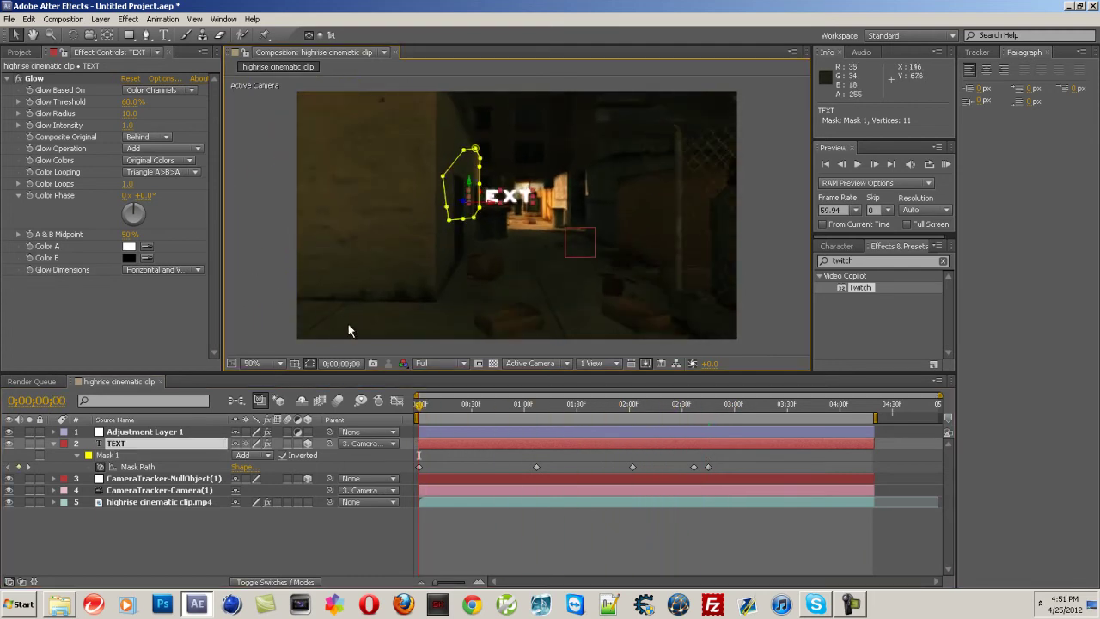
click(137, 431)
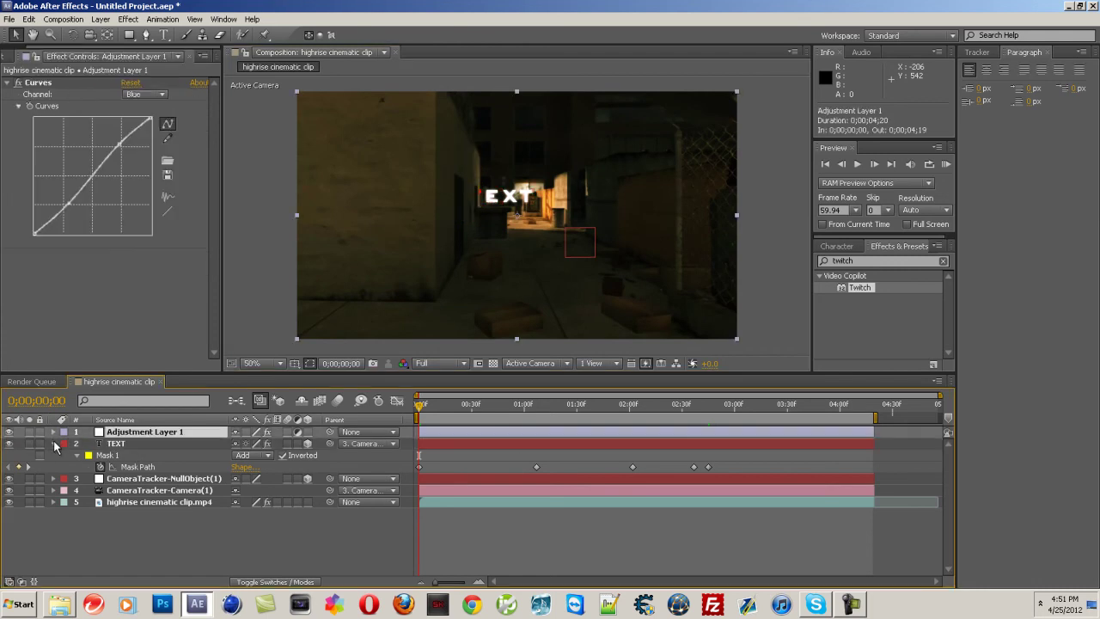
click(53, 443)
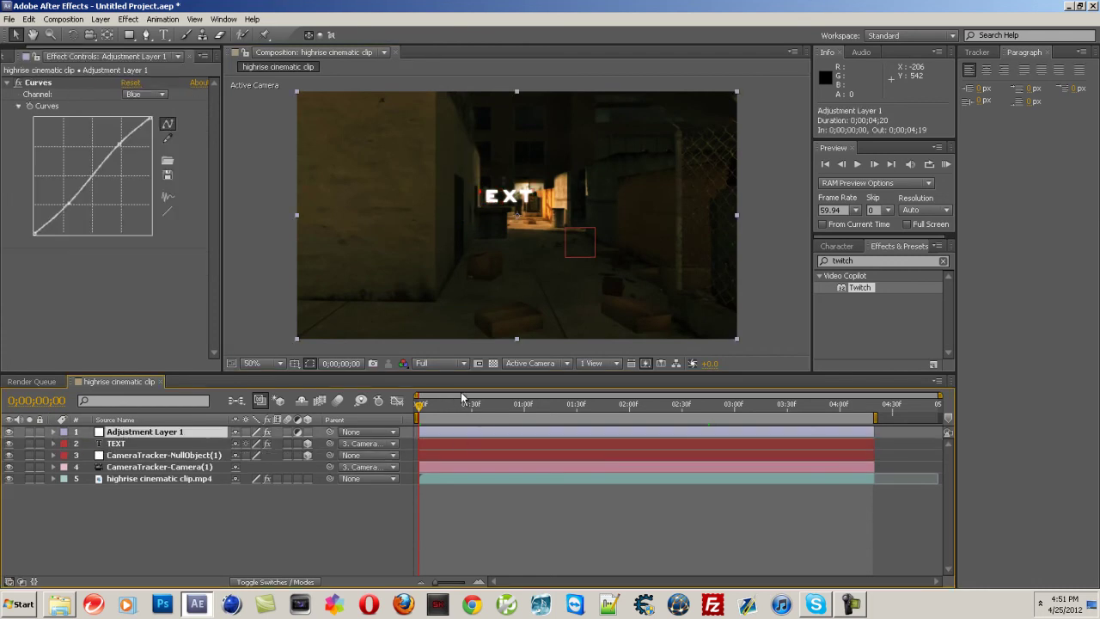
drag(421, 414, 683, 421)
drag(682, 421, 467, 418)
mouse_move(588, 423)
mouse_down()
mouse_move(662, 416)
mouse_move(524, 416)
mouse_move(611, 397)
mouse_move(653, 403)
mouse_move(423, 414)
mouse_move(660, 422)
mouse_move(423, 426)
mouse_move(592, 421)
mouse_up()
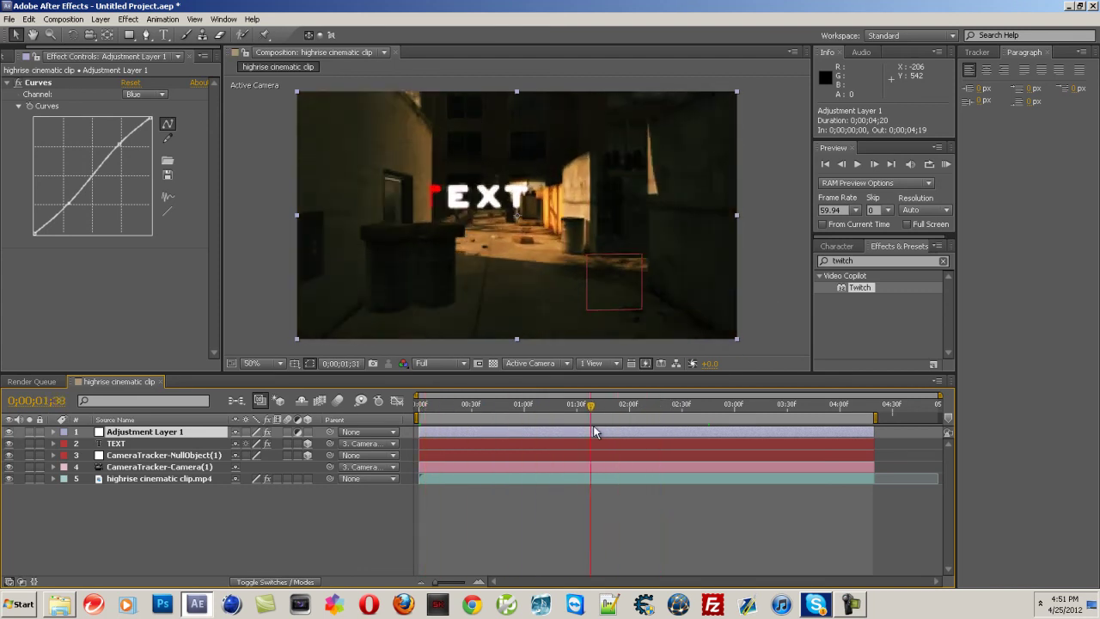
Bring up Skype from the taskbar, then minimize it to return to After Effects
click(816, 604)
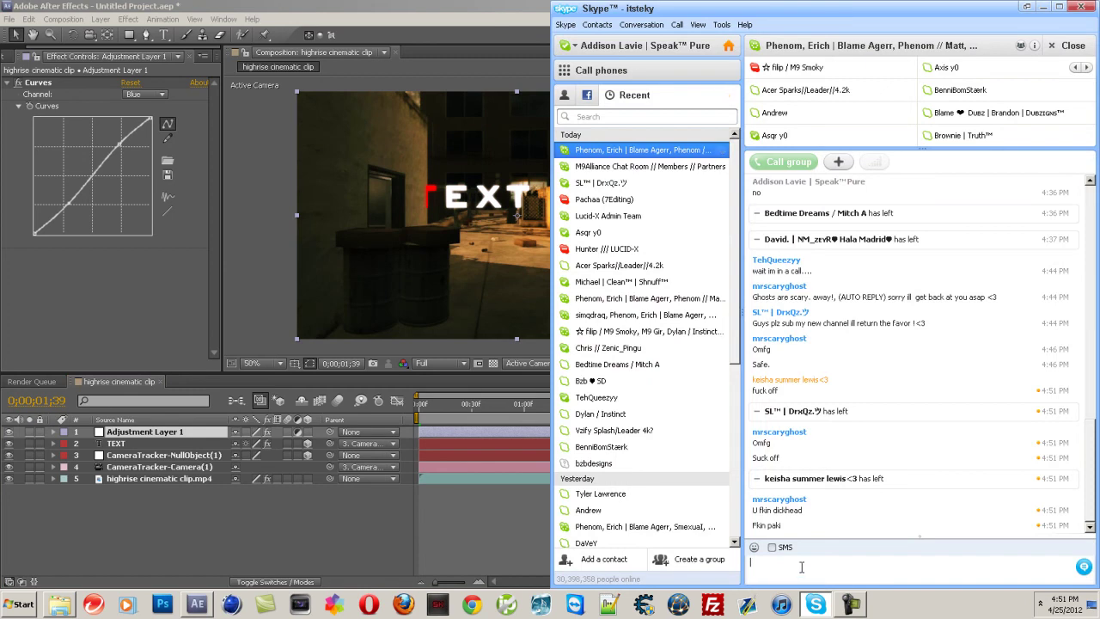
click(1043, 8)
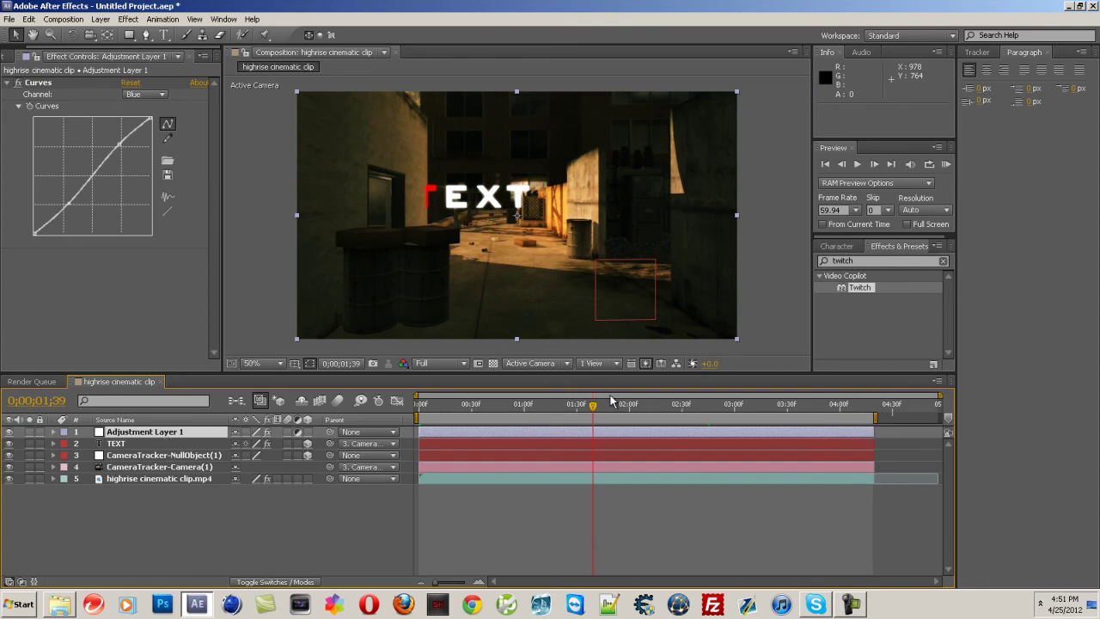
drag(439, 405, 405, 432)
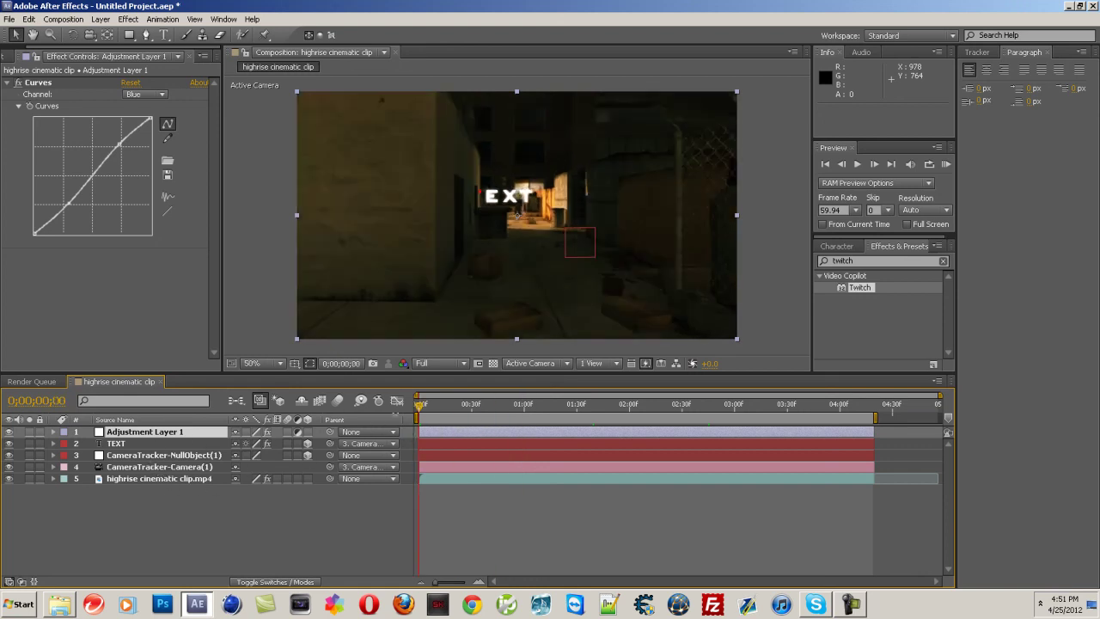